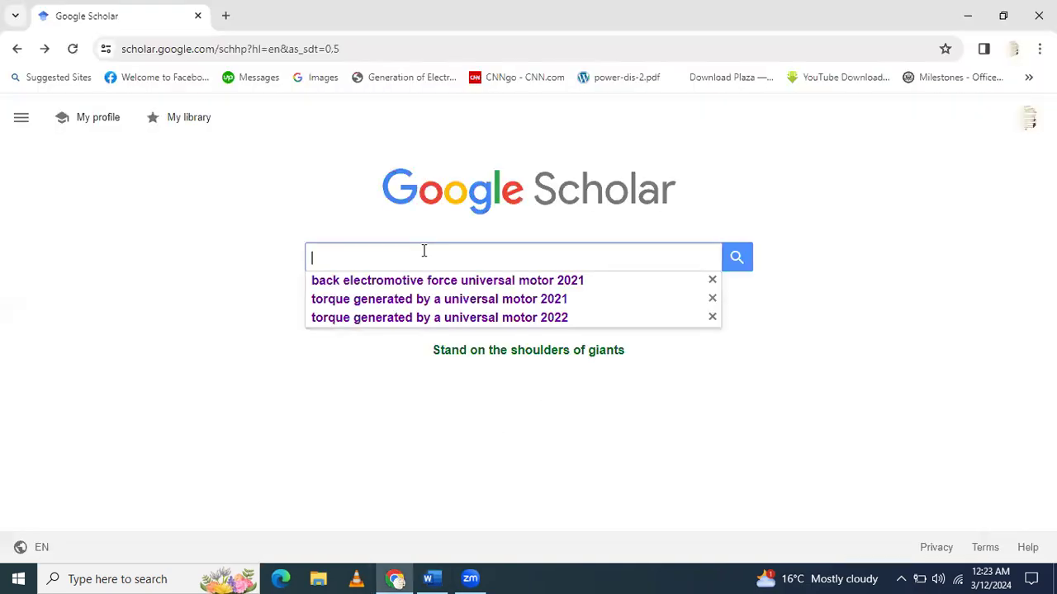
# In Scholar settings, set Bibliography manager to show EndNote import links, and save
pyautogui.click(240, 198)
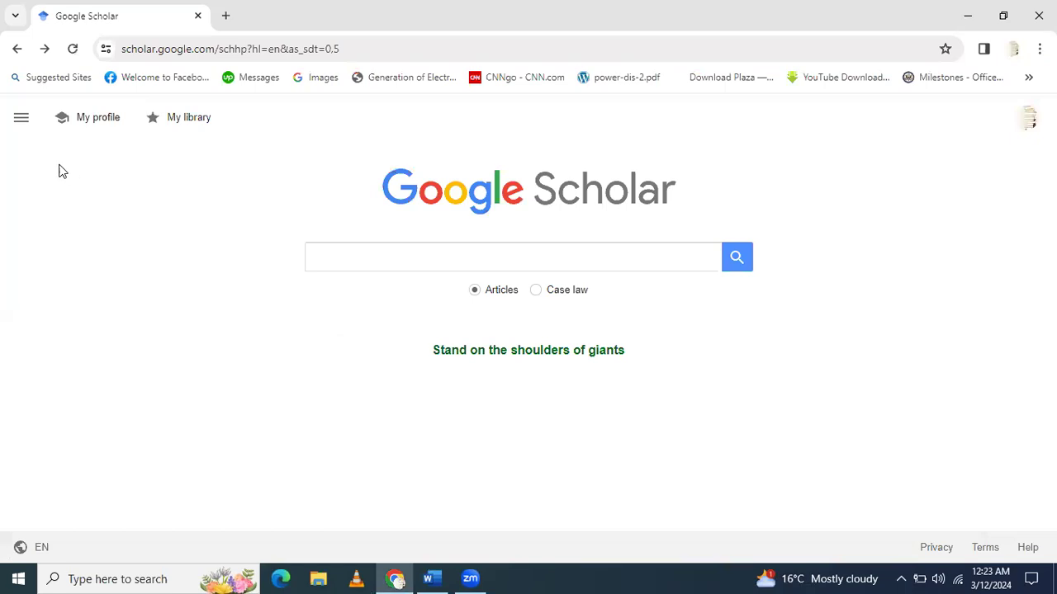
pyautogui.click(21, 120)
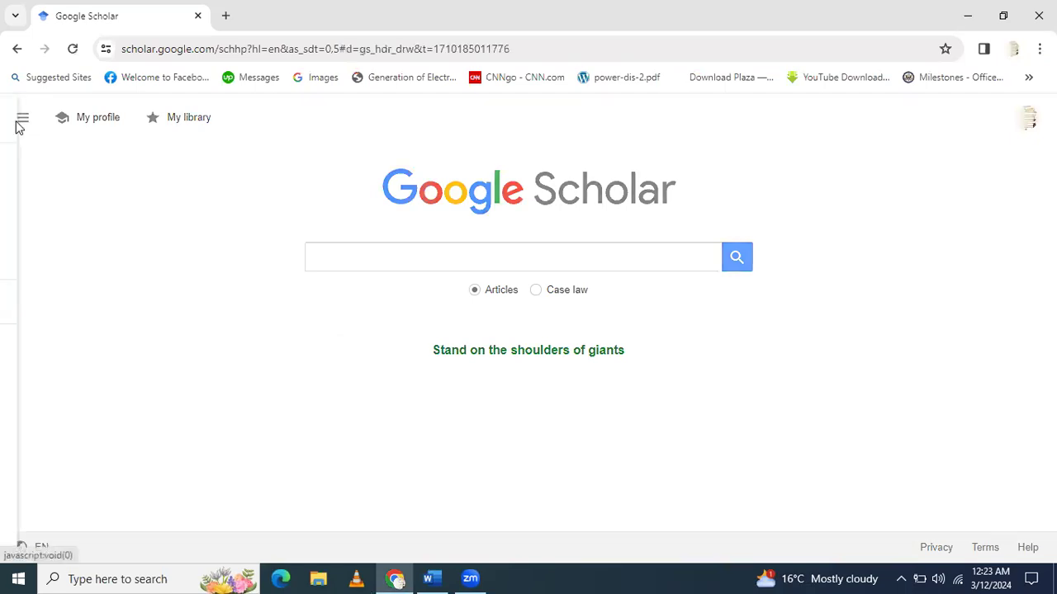
pyautogui.click(48, 351)
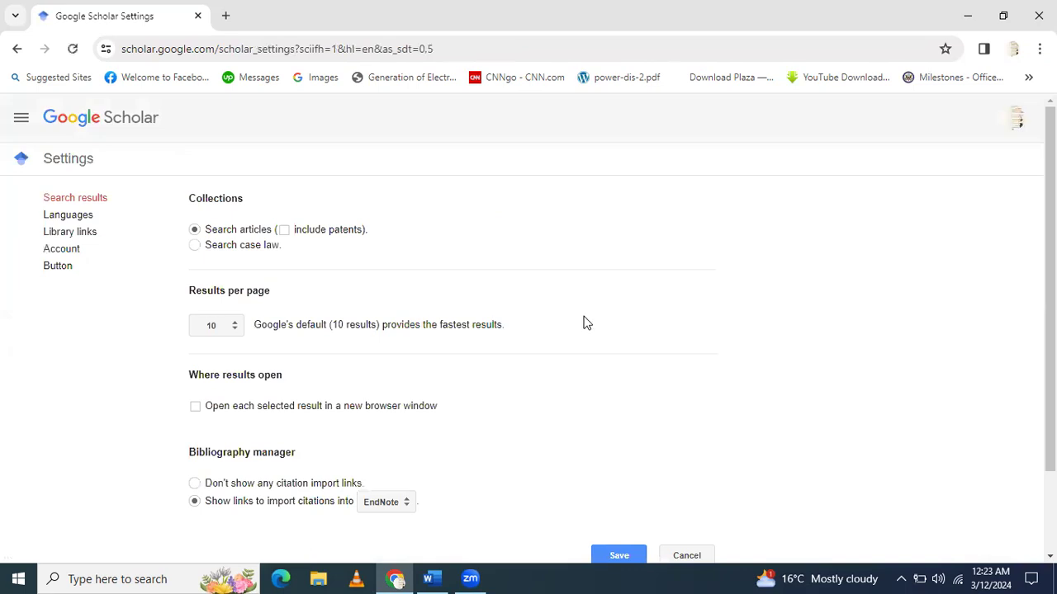
pyautogui.moveTo(1050, 289); pyautogui.dragTo(1050, 369)
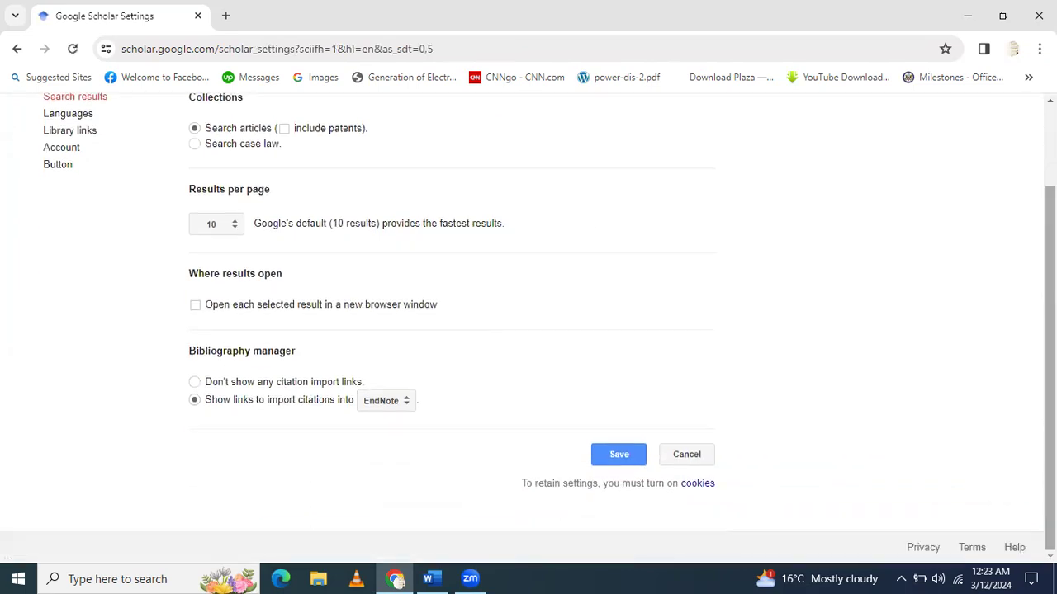
pyautogui.click(379, 404)
pyautogui.click(391, 425)
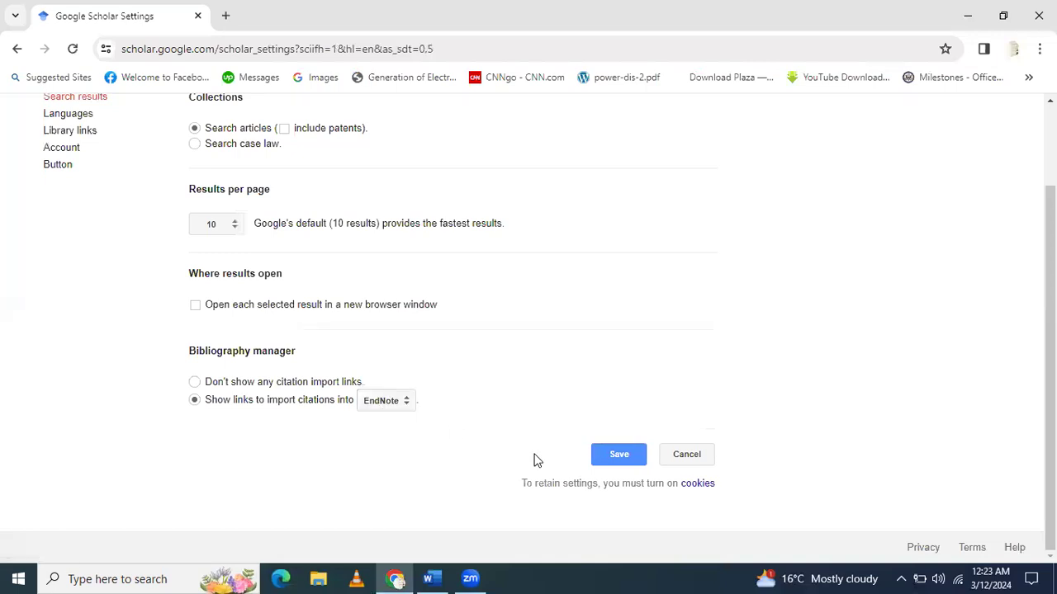
pyautogui.click(617, 470)
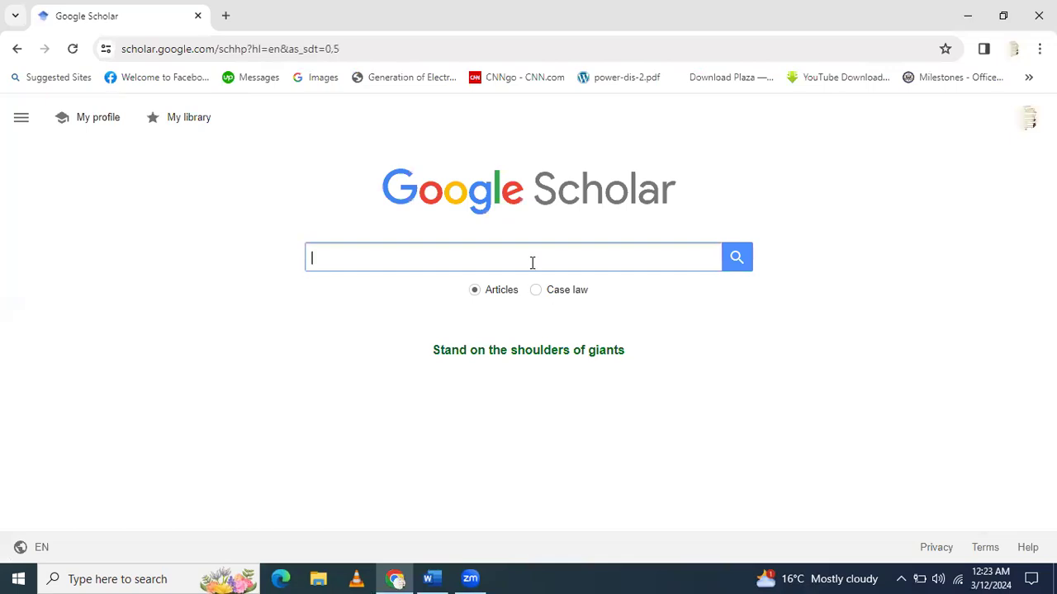
# Run the 'electromotive force' search from the recent-search suggestions
pyautogui.click(533, 261)
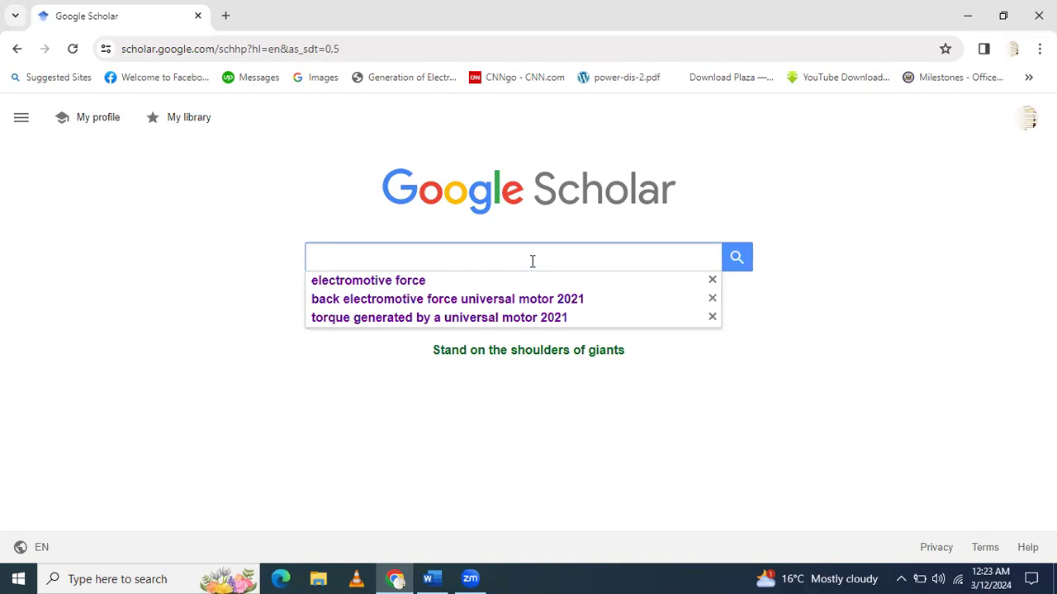
pyautogui.click(426, 288)
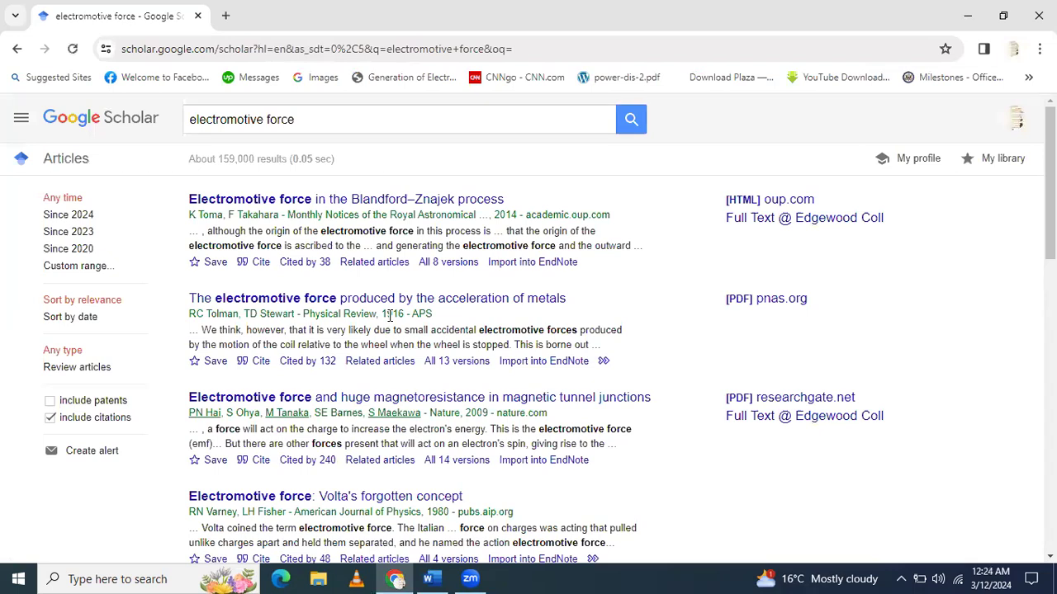
# Search 'electromotive force 2023' and skim the roughly 37,600 results
pyautogui.click(376, 125)
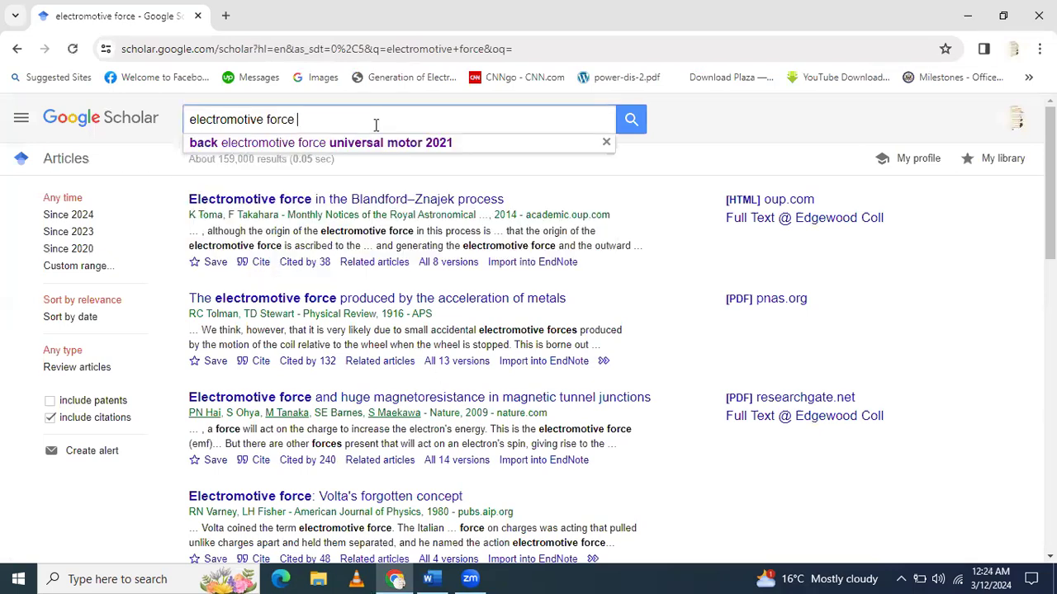
pyautogui.write('20')
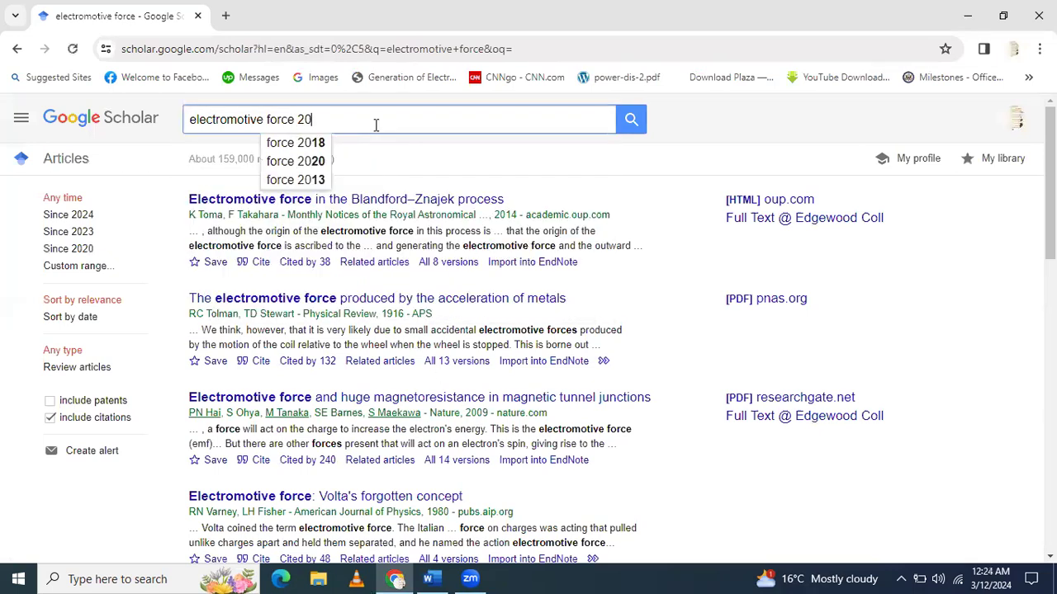
pyautogui.write('23')
pyautogui.press('Return')
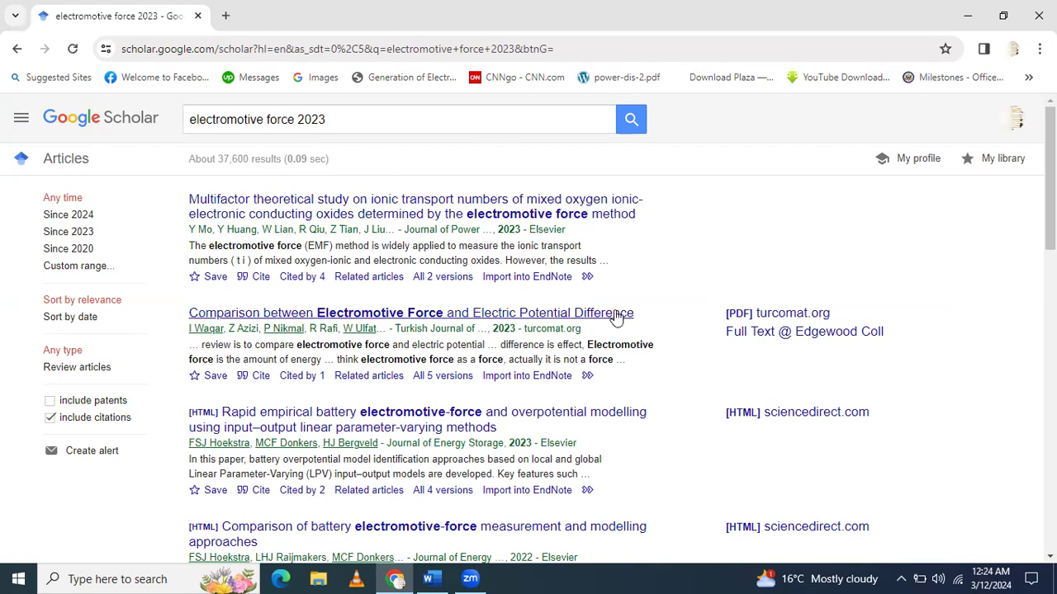
pyautogui.scroll(-1, 1032, 223)
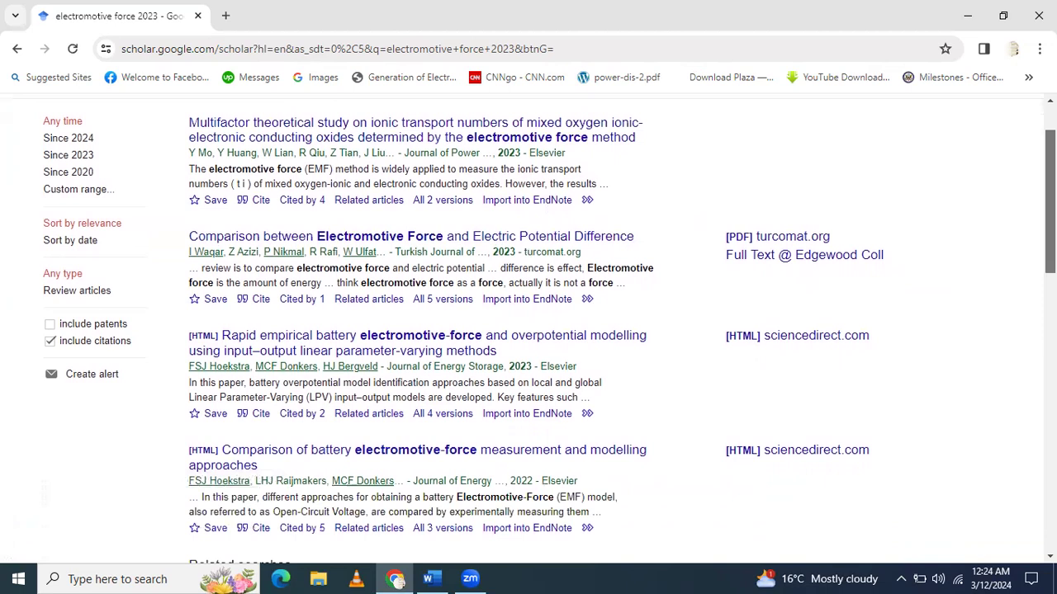
pyautogui.scroll(-4, 528, 330)
pyautogui.scroll(-2, 529, 330)
pyautogui.scroll(7, 528, 330)
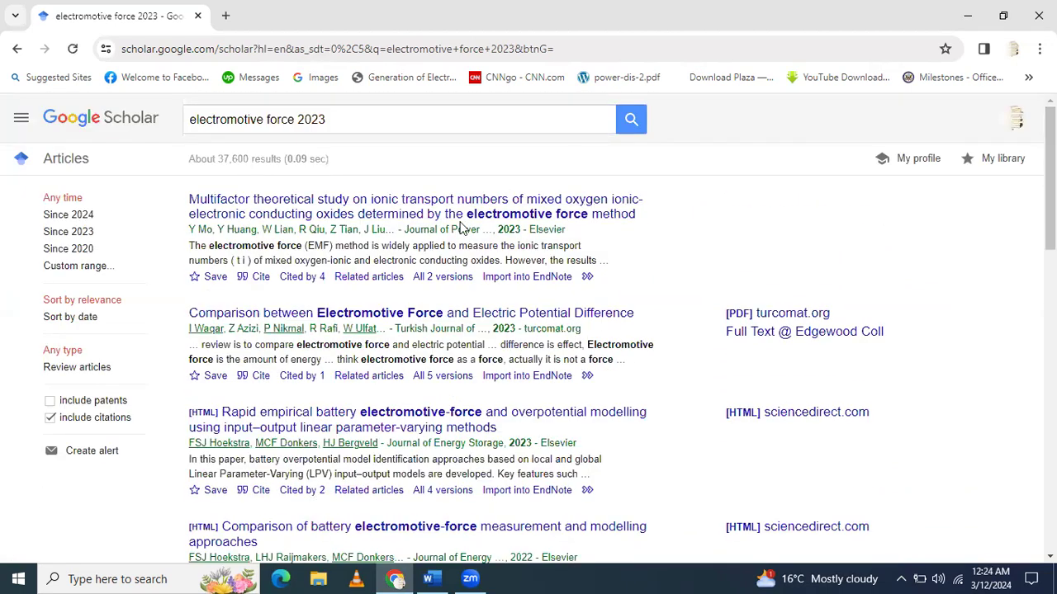
# Import the first 2023 result's citation and save it as scholar.enw
pyautogui.click(513, 281)
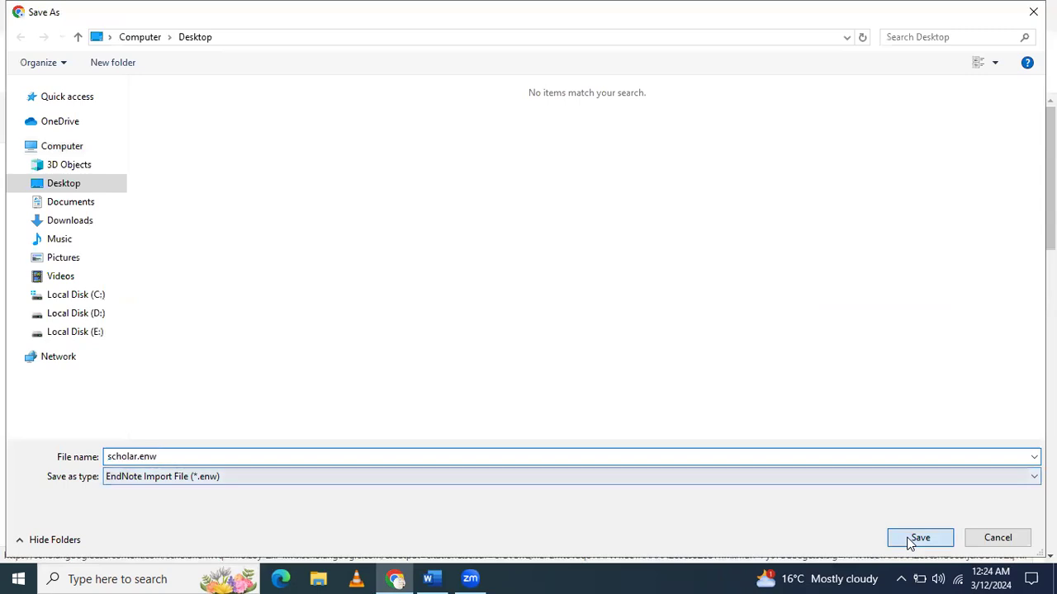
pyautogui.click(912, 539)
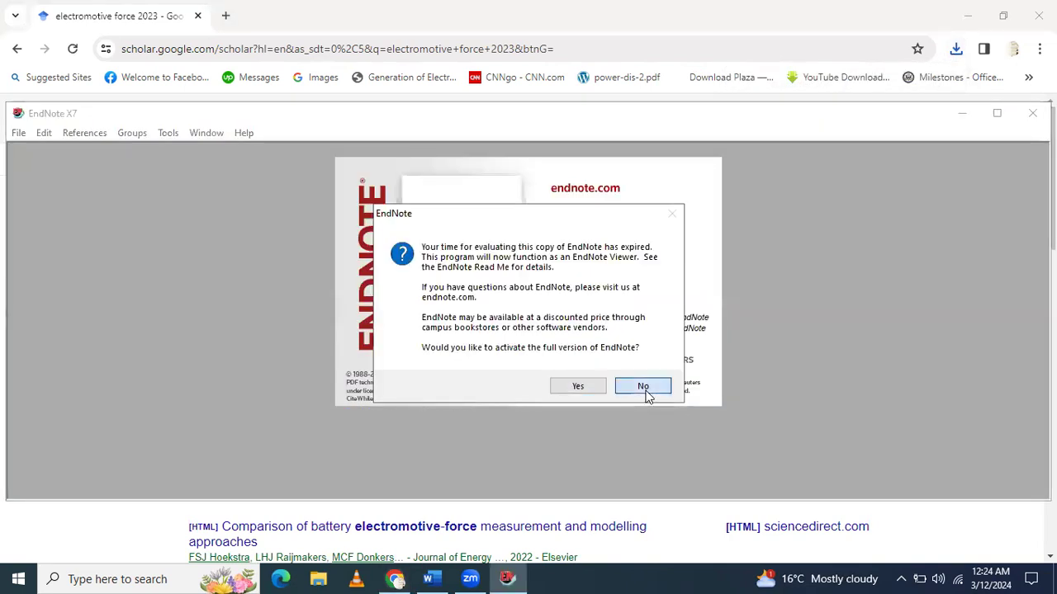
# Dismiss the evaluation and update prompts and select the imported Multifactor study reference
pyautogui.click(642, 386)
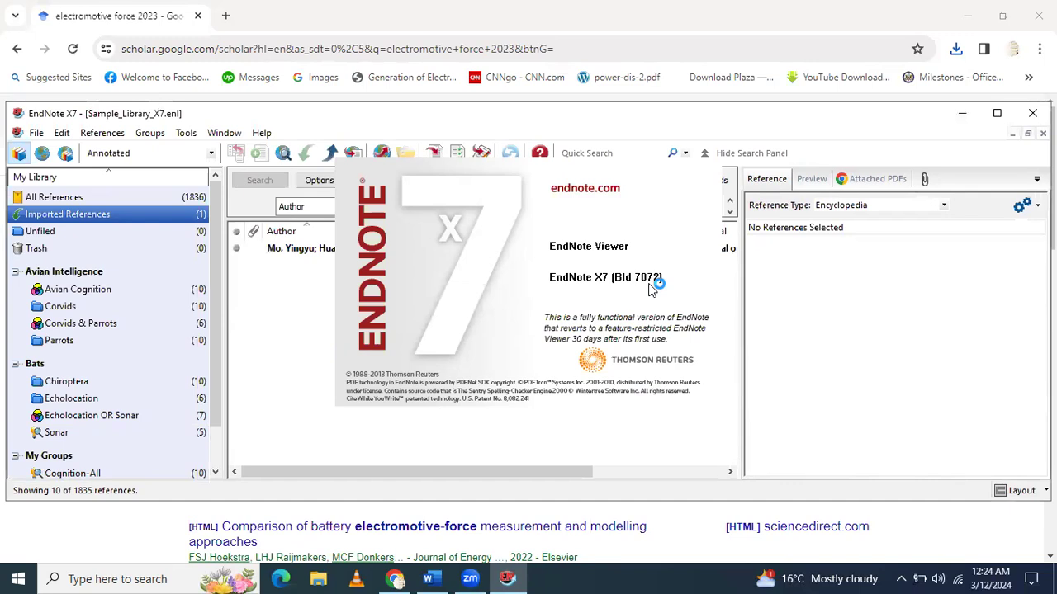
pyautogui.click(735, 453)
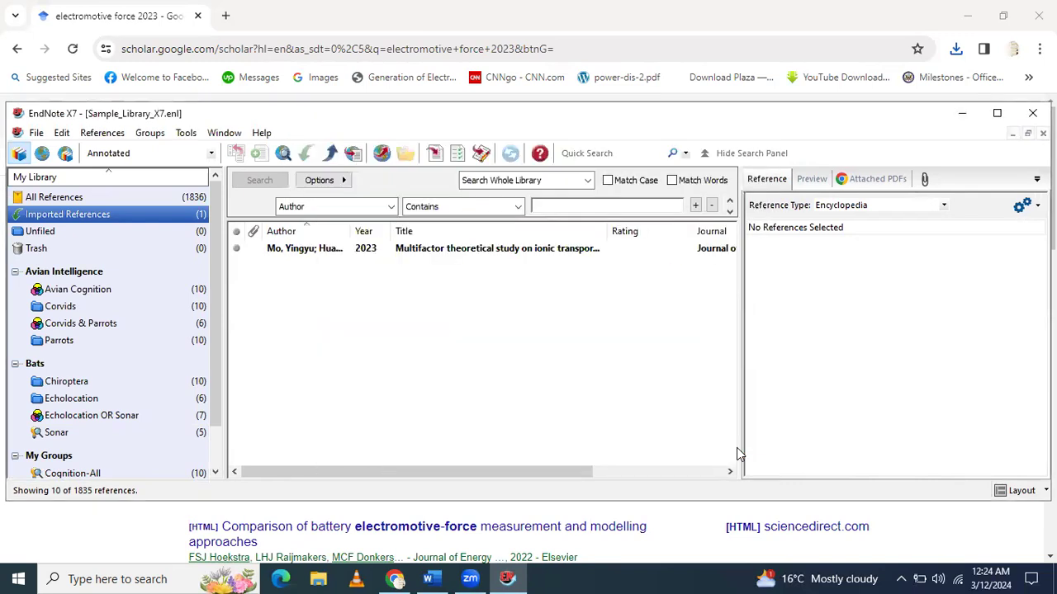
pyautogui.click(516, 248)
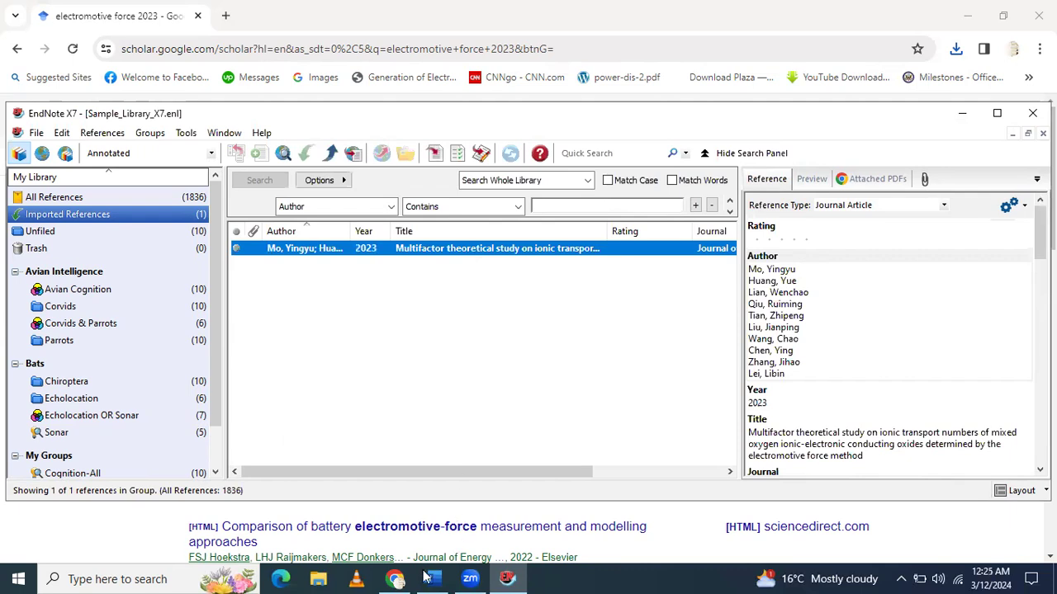
# In Word, add a line under the title and left-align the [1] citation
pyautogui.hotkey('alt', 'Tab')
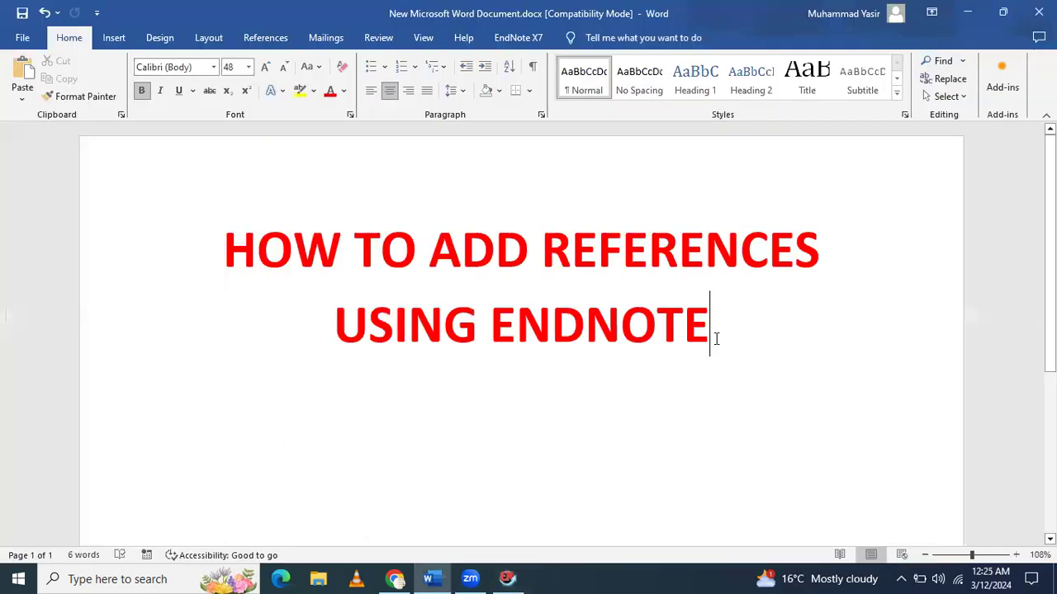
pyautogui.press('Return')
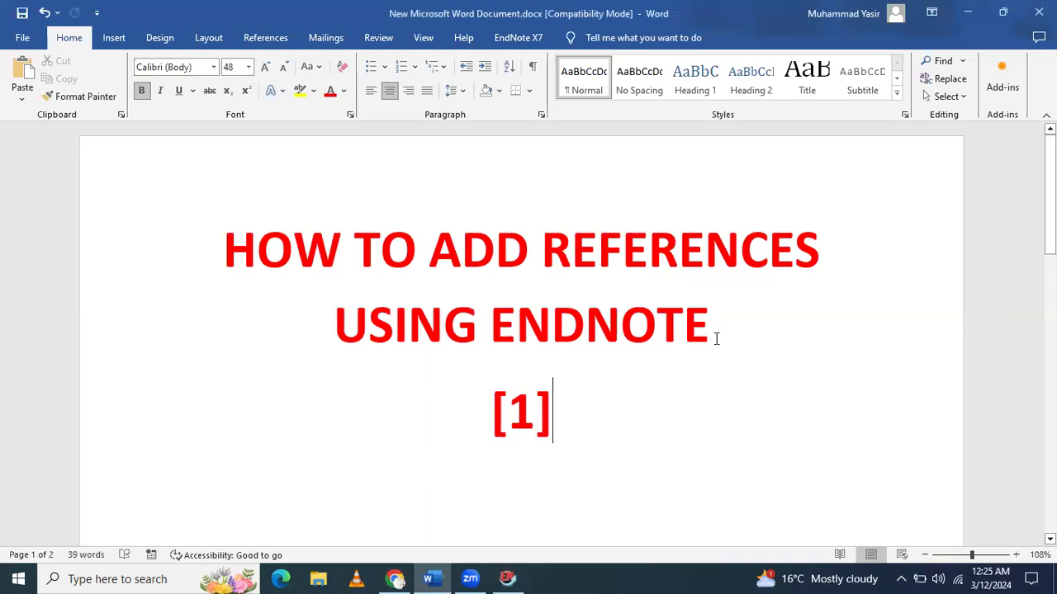
pyautogui.click(506, 415)
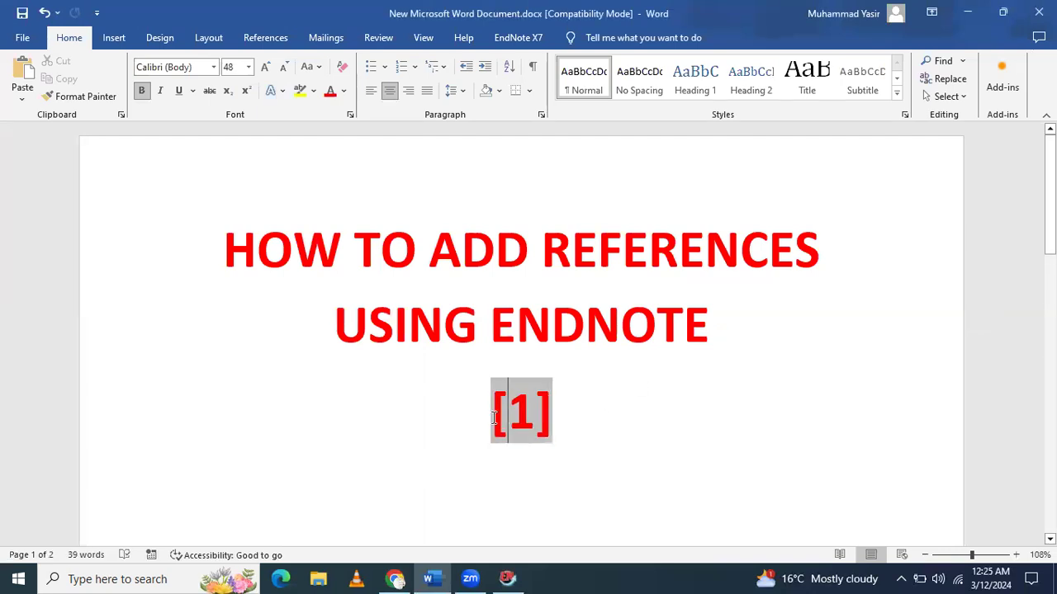
pyautogui.hotkey('ctrl', 'l')
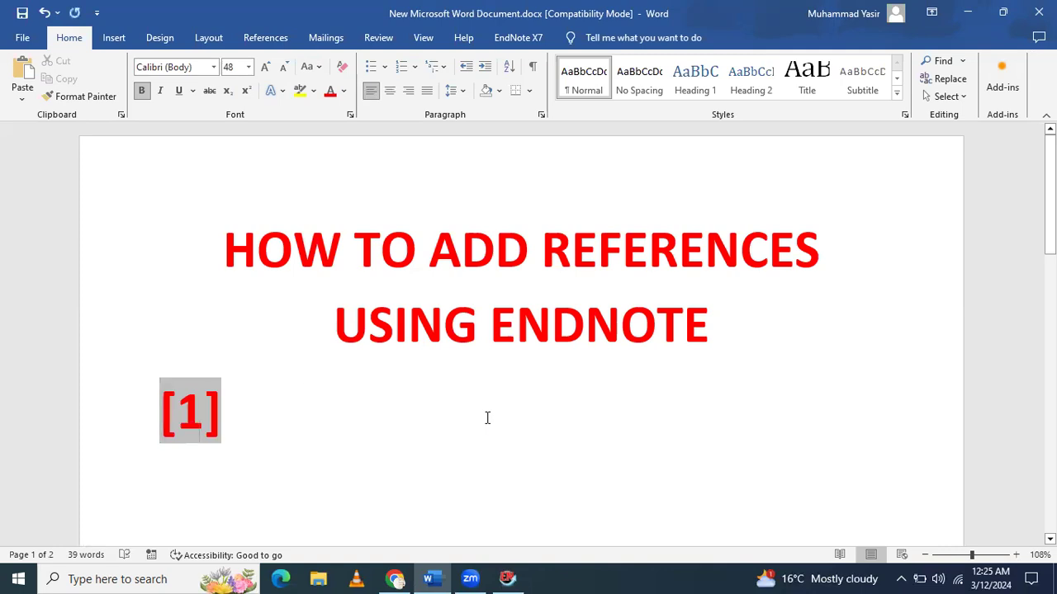
pyautogui.click(364, 401)
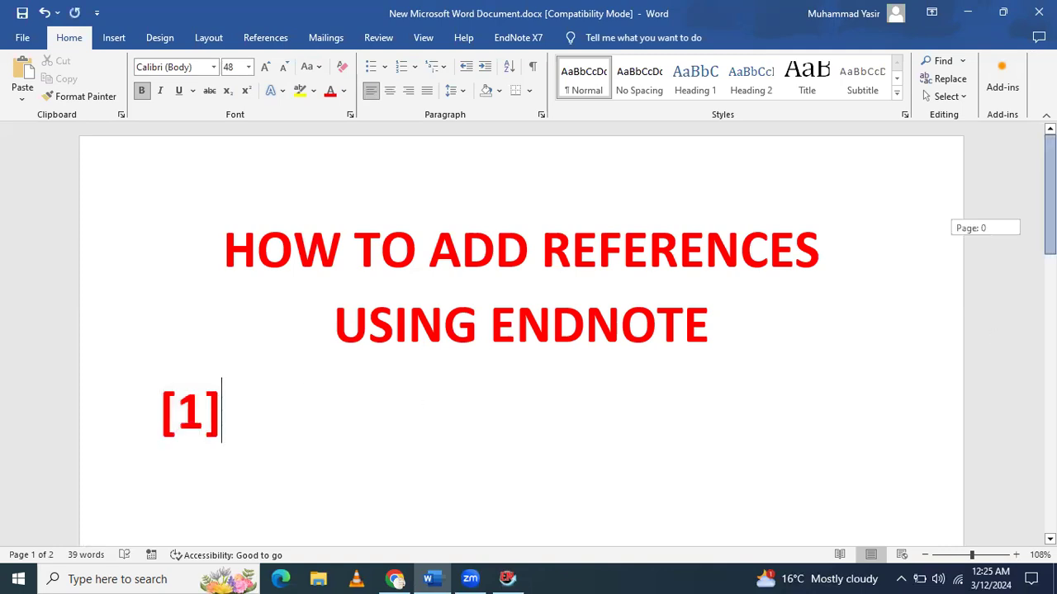
# Check the Mo et al. bibliography entry, then add a blank line after [1]
pyautogui.moveTo(1049, 192); pyautogui.dragTo(1049, 363)
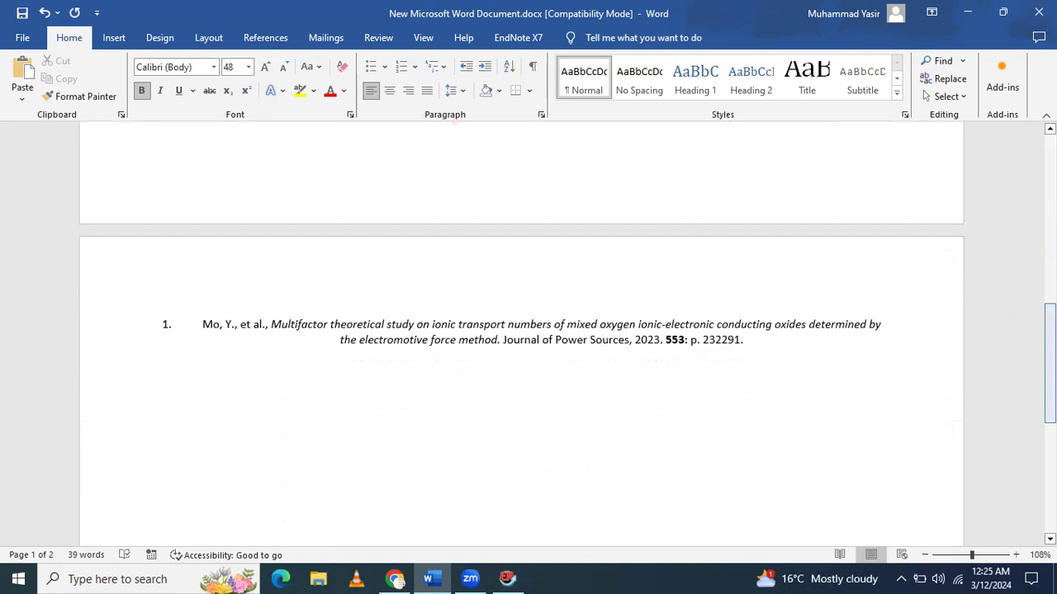
pyautogui.click(690, 338)
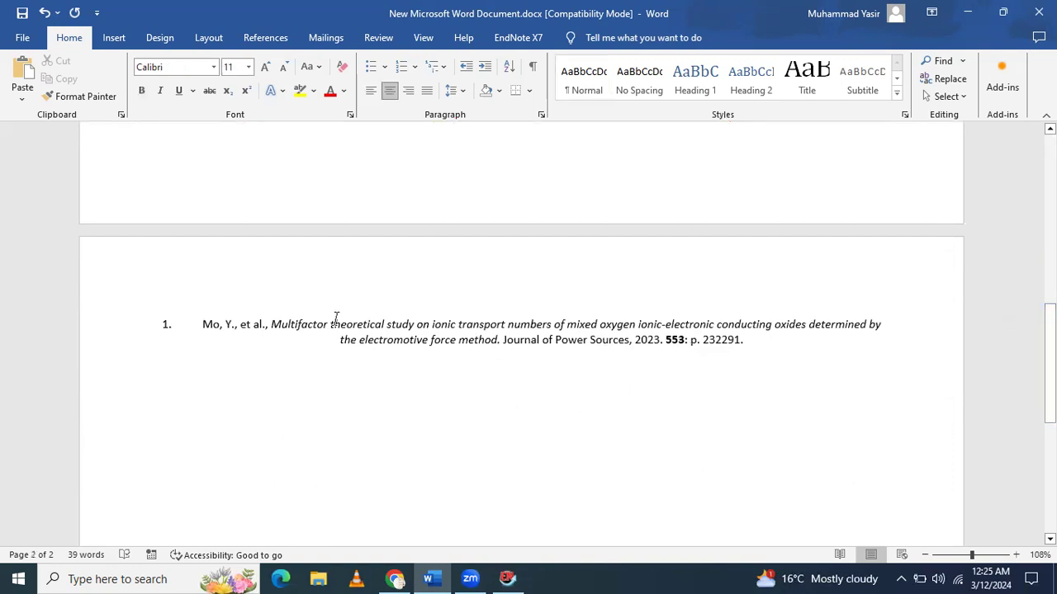
pyautogui.click(657, 339)
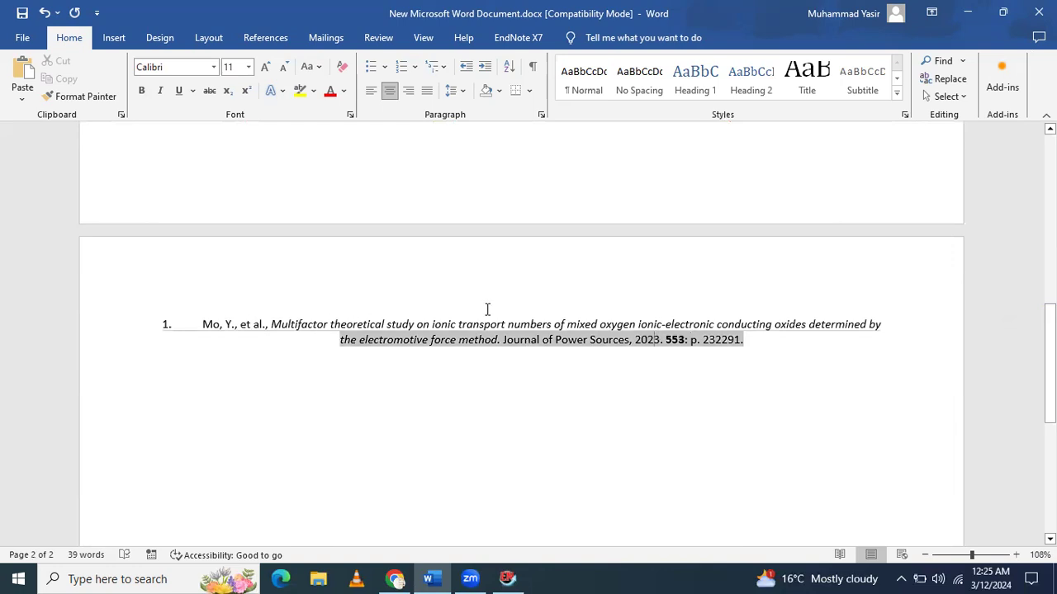
pyautogui.click(1049, 348)
pyautogui.moveTo(1049, 348); pyautogui.dragTo(1049, 244)
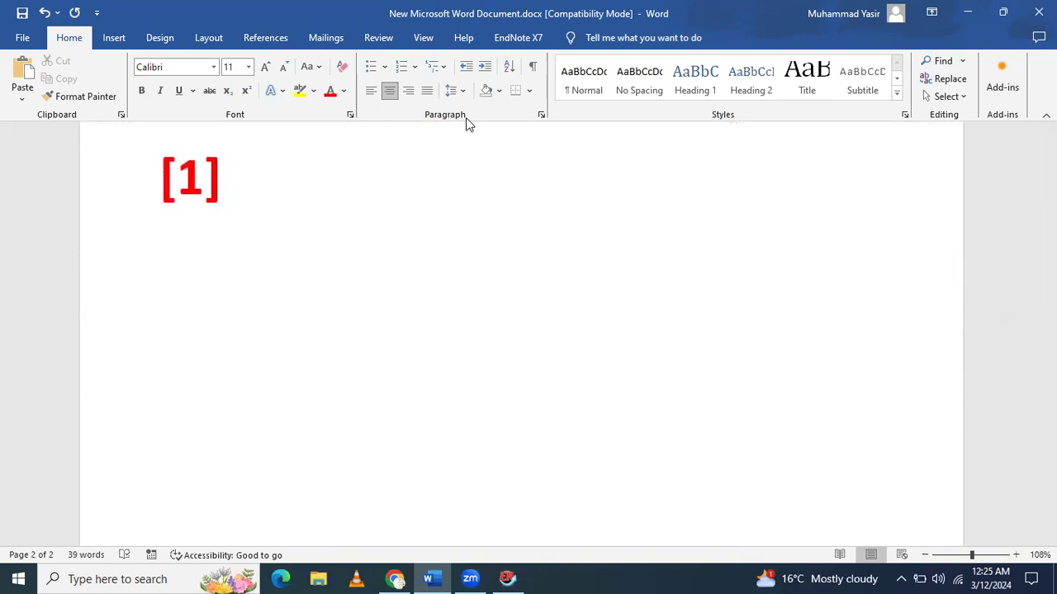
pyautogui.moveTo(204, 168); pyautogui.dragTo(248, 180)
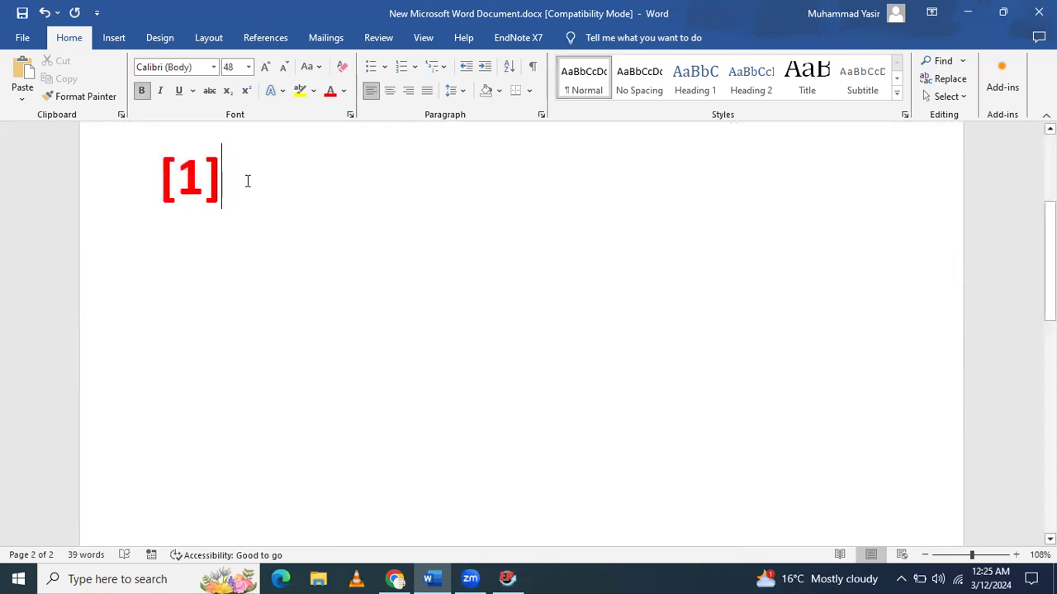
pyautogui.doubleClick(247, 179)
pyautogui.click(247, 180)
pyautogui.press('Return')
# Change the Scholar query to 'electromotive force 2021' and cancel a stray import download
pyautogui.click(394, 578)
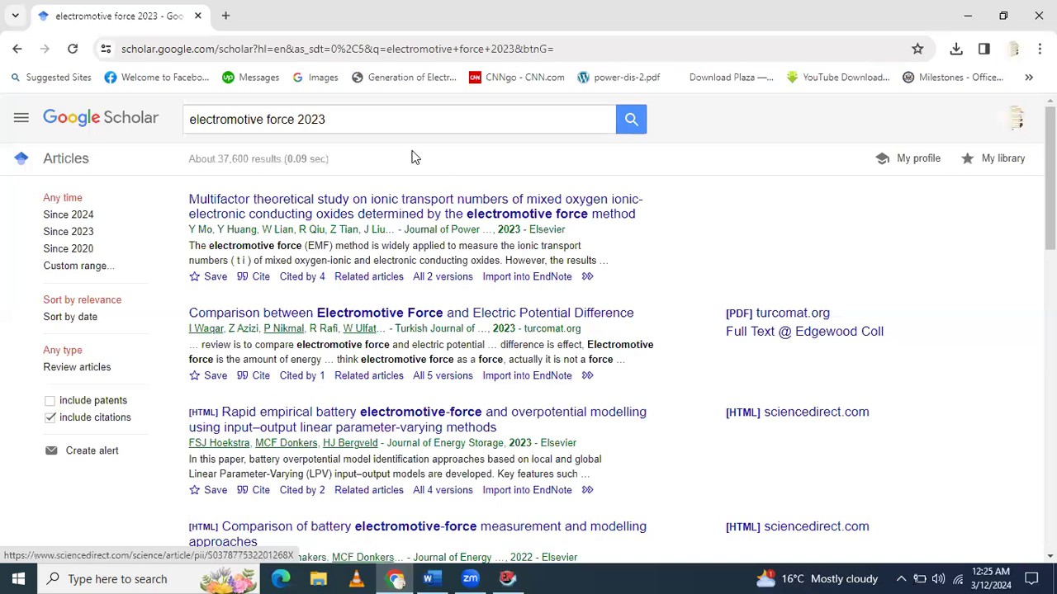
pyautogui.click(374, 119)
pyautogui.press('BackSpace')
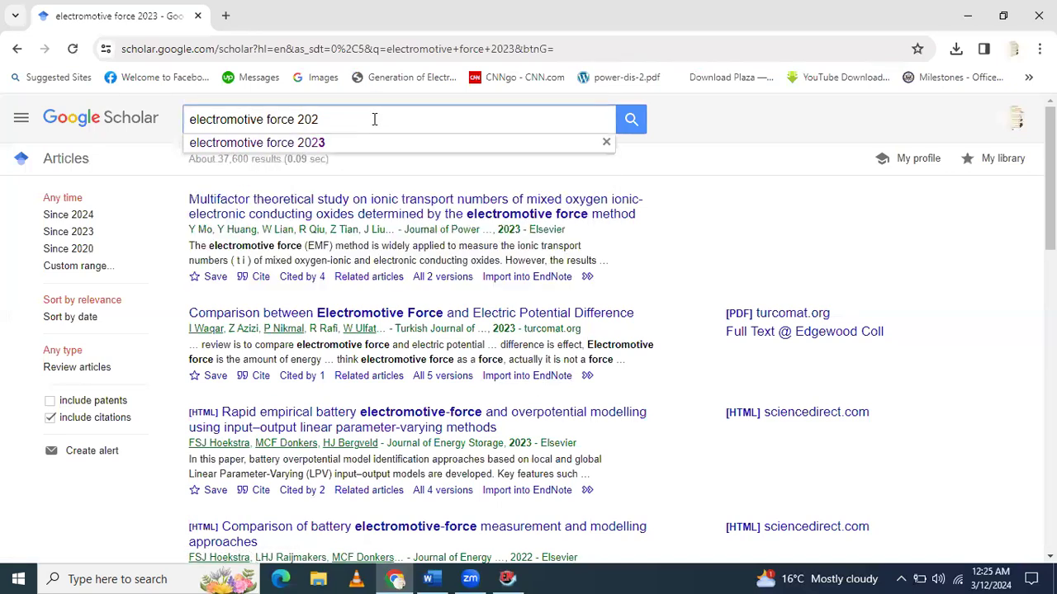
pyautogui.write('1')
pyautogui.press('Return')
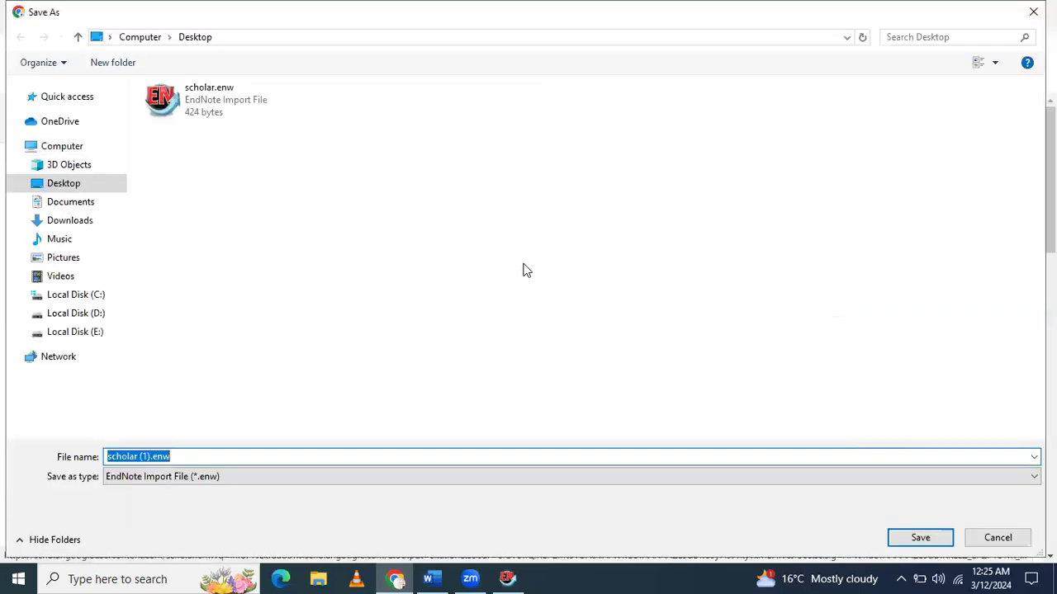
pyautogui.click(990, 537)
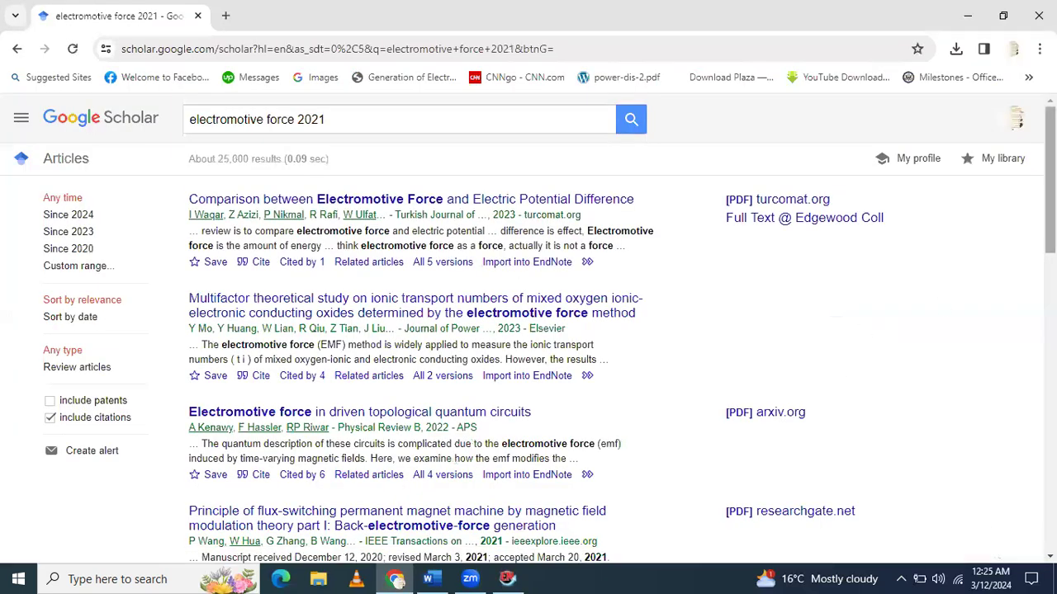
# Import the flux-switching permanent magnet machine paper's citation and save its .enw file
pyautogui.scroll(-2, 1049, 207)
pyautogui.scroll(-1, 1049, 247)
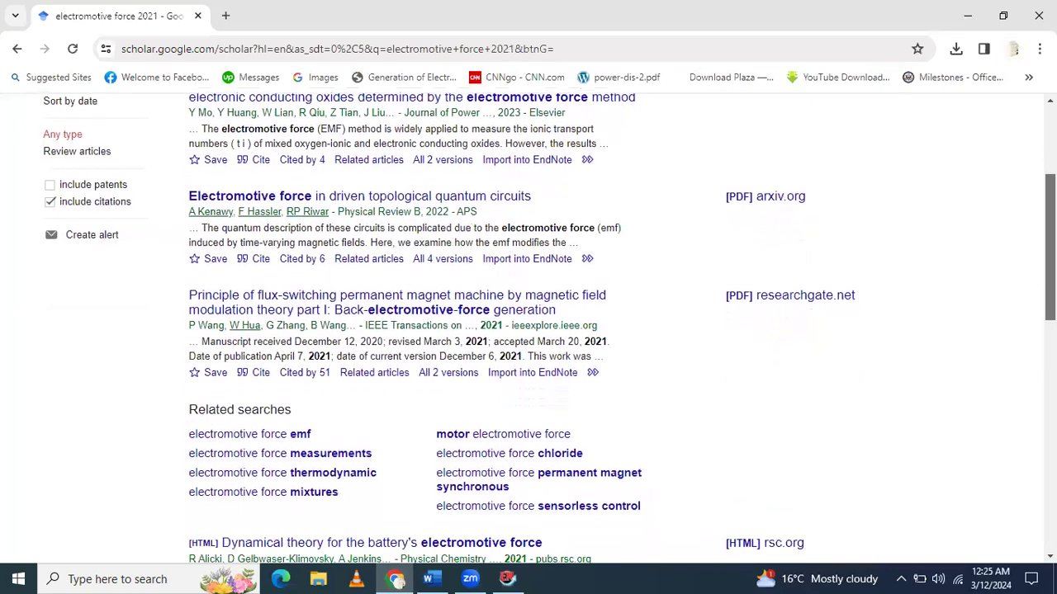
pyautogui.click(529, 374)
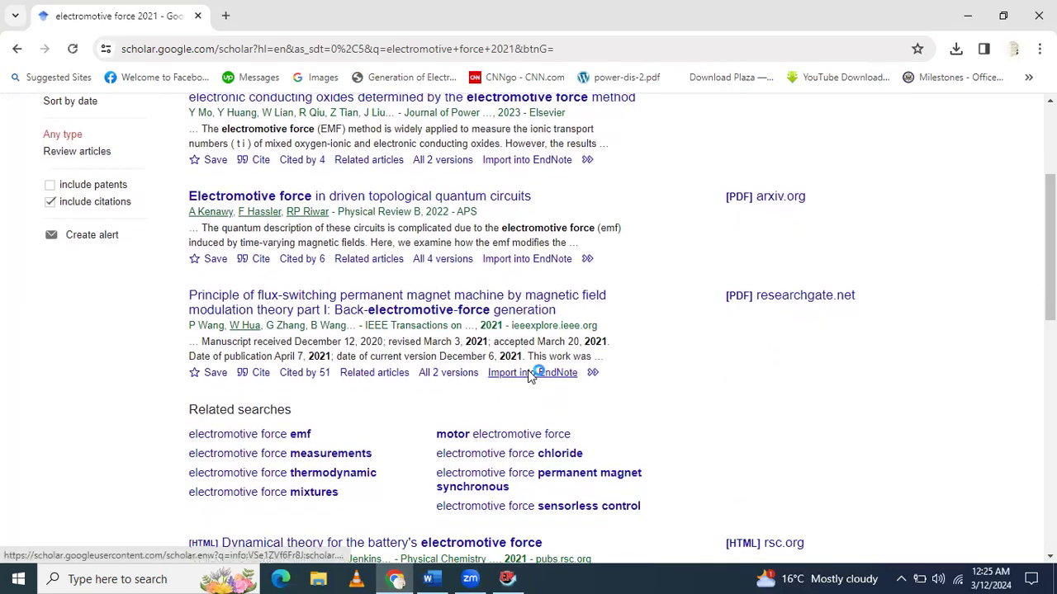
pyautogui.click(920, 537)
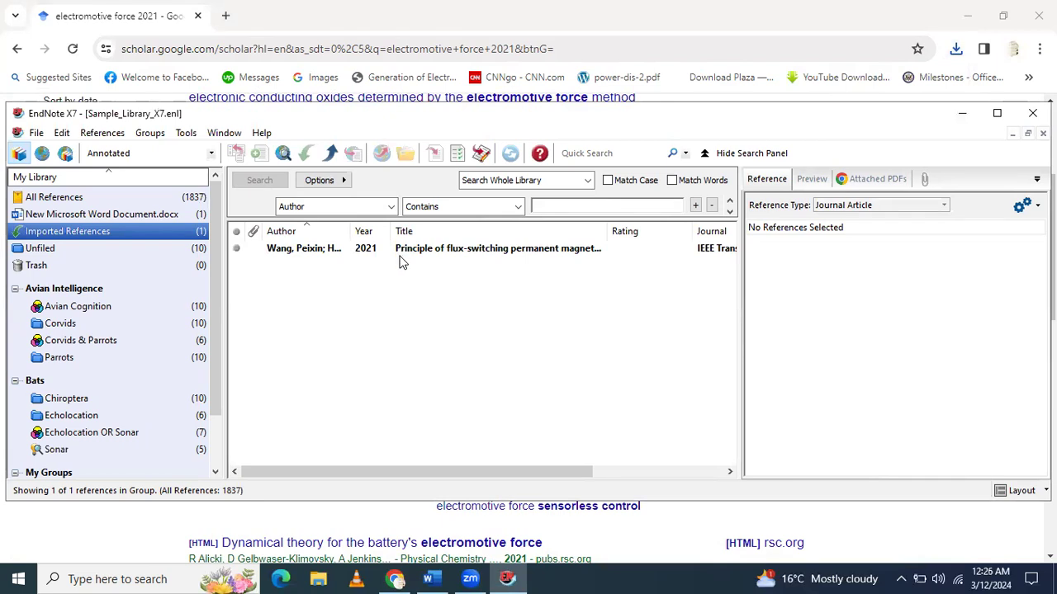
# Review the Wang 2021 reference, close EndNote, and re-download scholar (2).enw
pyautogui.doubleClick(397, 252)
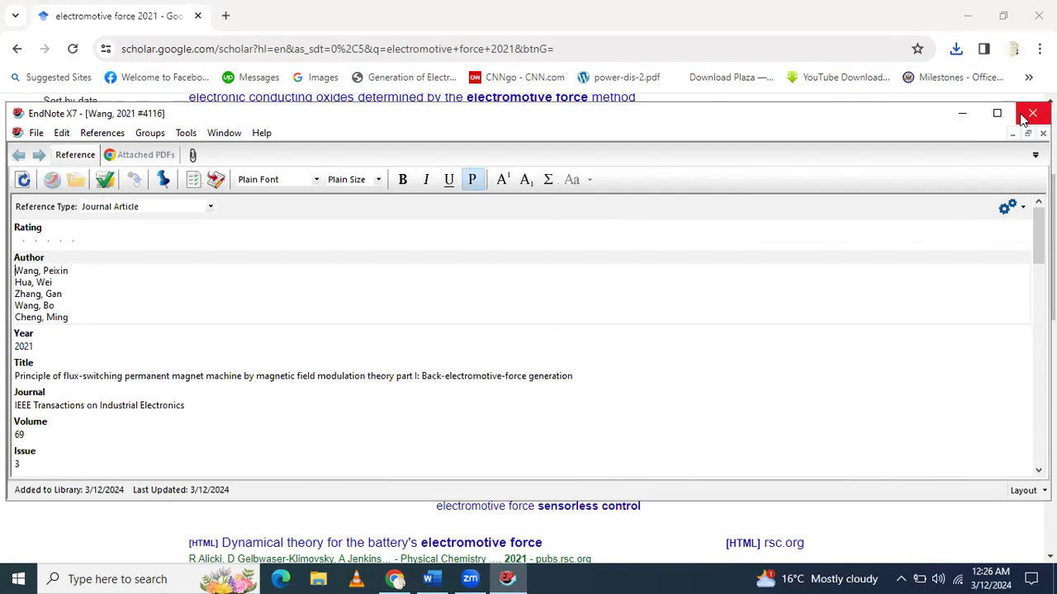
pyautogui.click(1032, 114)
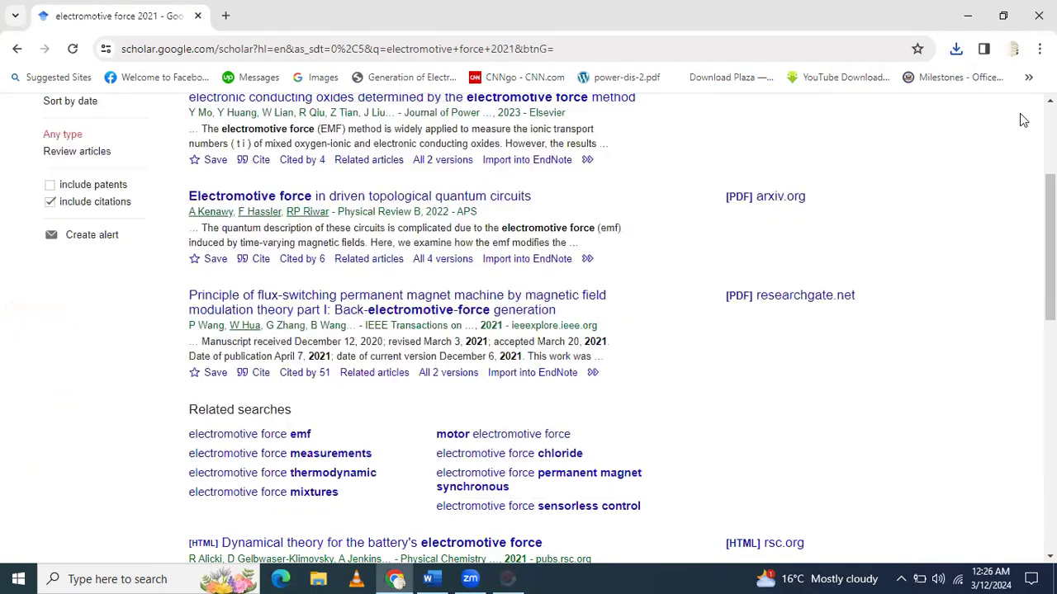
pyautogui.click(955, 51)
pyautogui.click(861, 123)
pyautogui.click(516, 376)
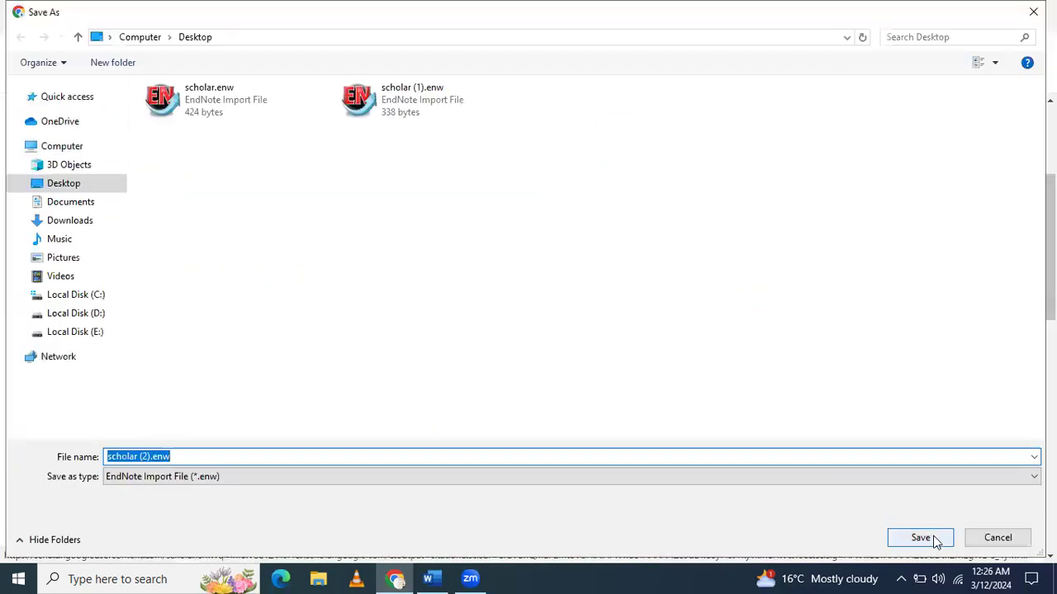
pyautogui.click(935, 540)
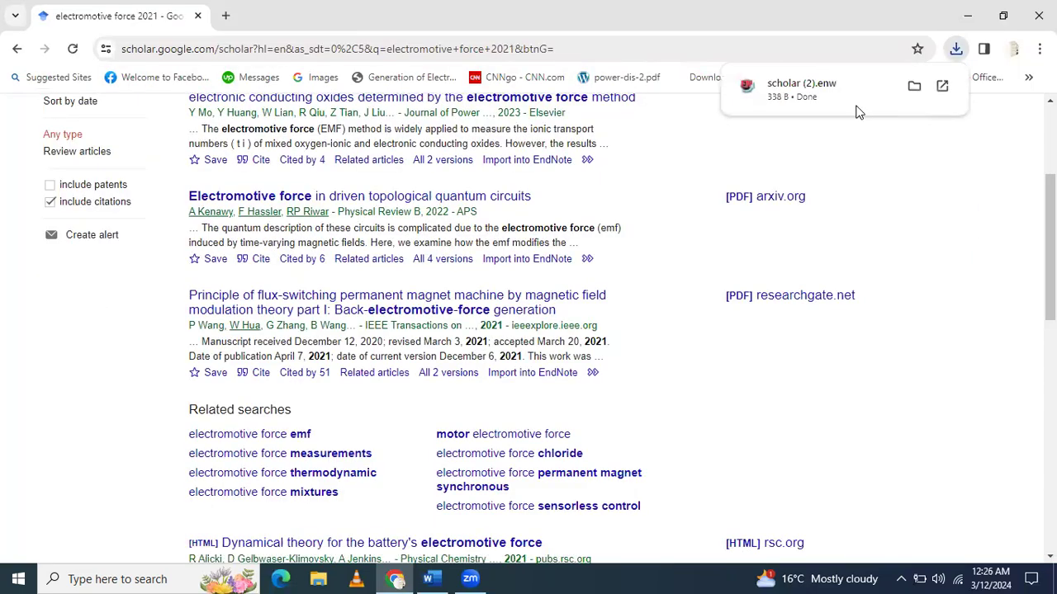
# Open scholar (2).enw, skip EndNote's prompts, and insert the Wang 2021 reference as [2]
pyautogui.click(863, 107)
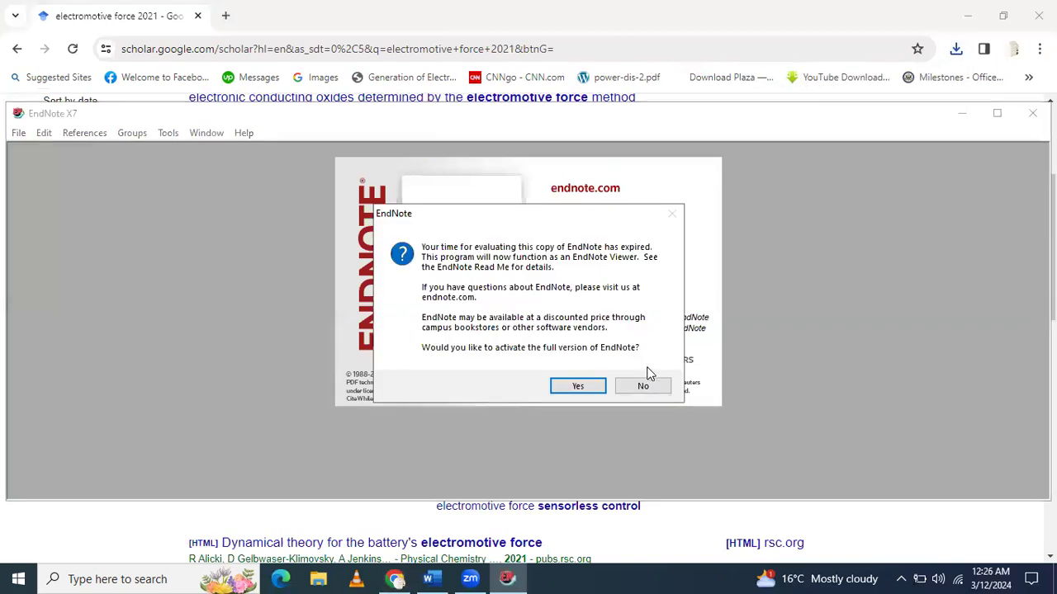
pyautogui.click(646, 382)
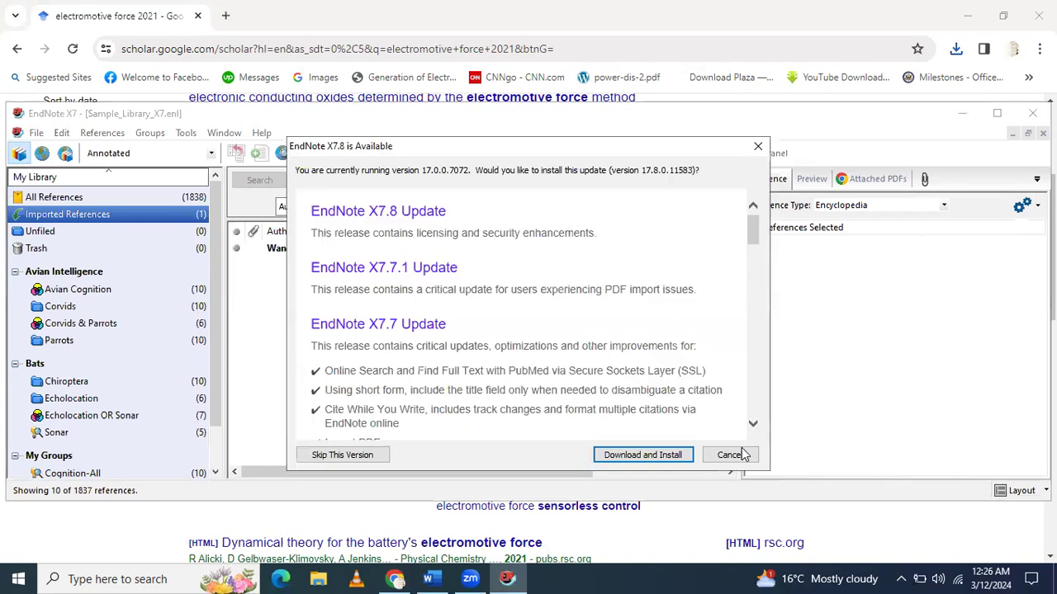
pyautogui.click(738, 455)
pyautogui.click(507, 249)
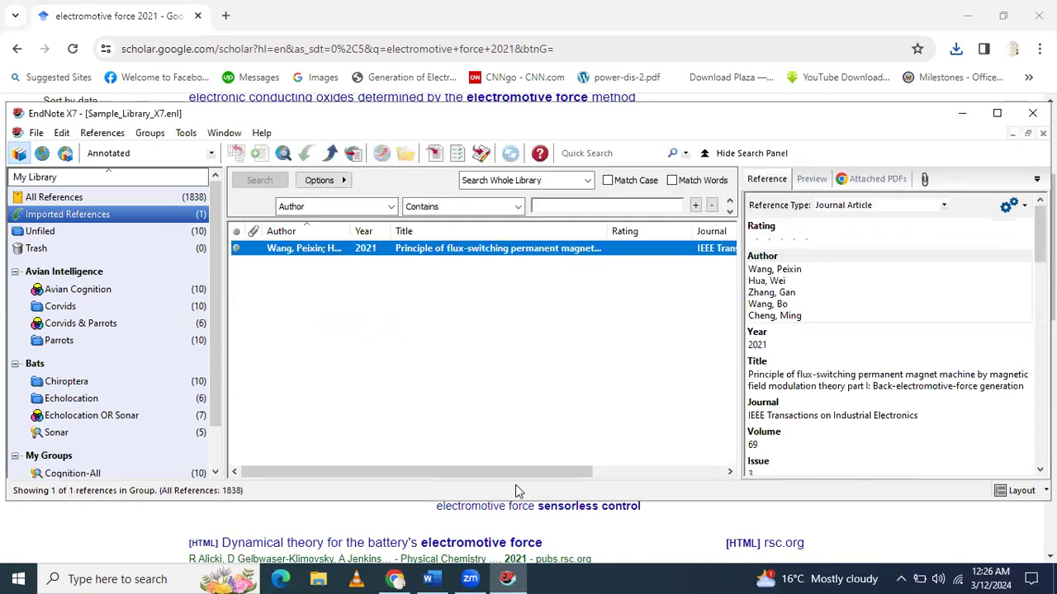
pyautogui.click(423, 578)
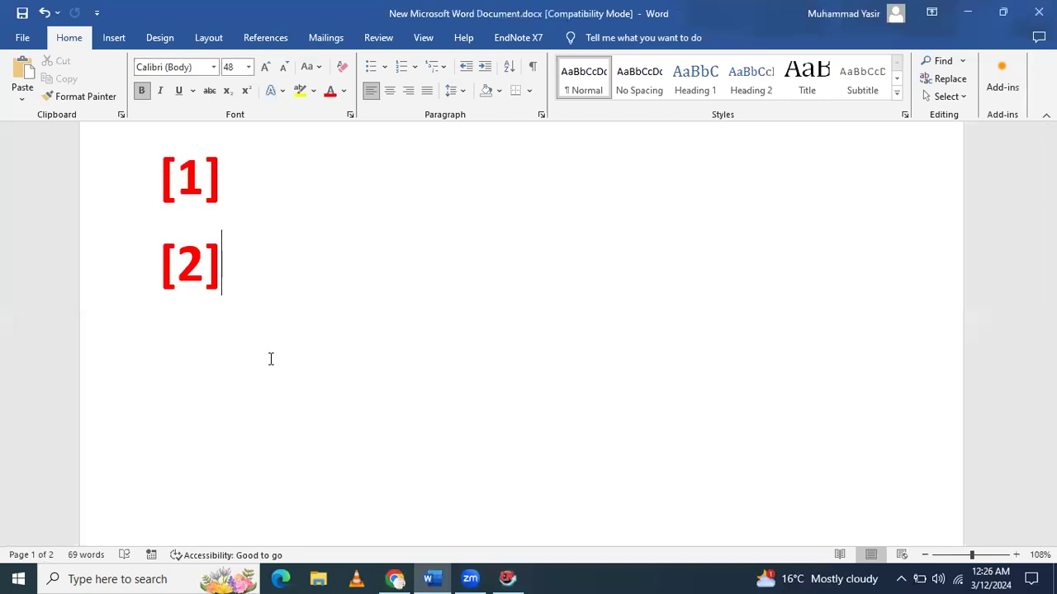
# Type 'Alt+2' on a new line below [2] and show the EndNote X7 ribbon
pyautogui.press('Return')
pyautogui.write('Alt+')
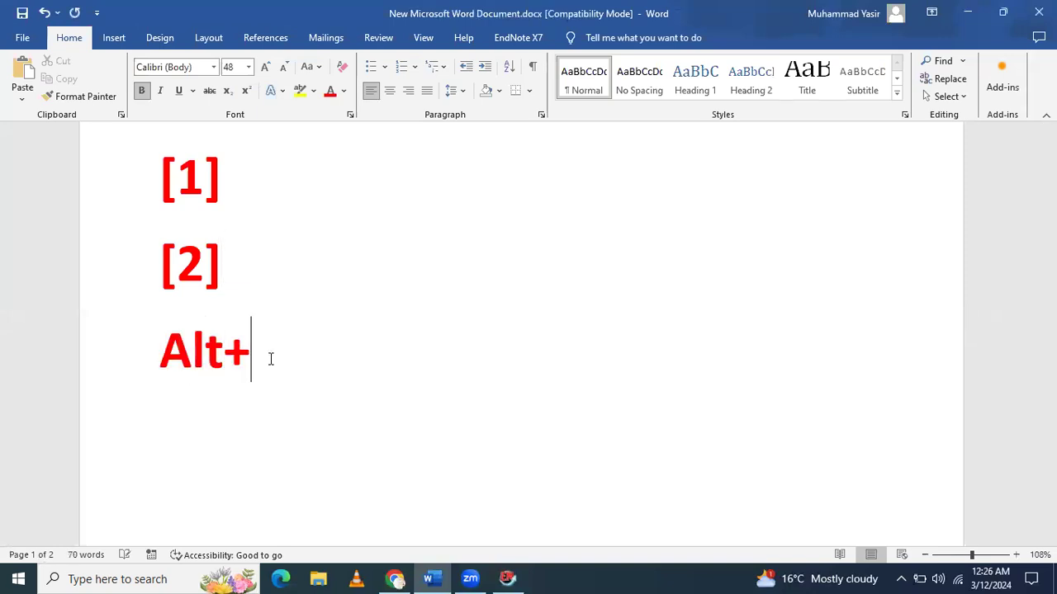
pyautogui.write('2')
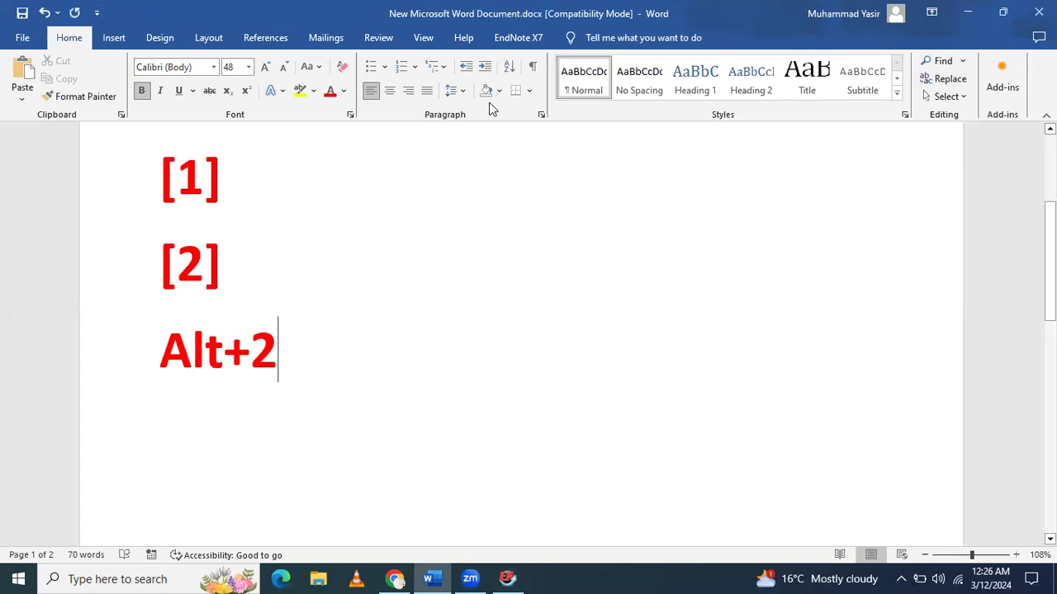
pyautogui.click(513, 38)
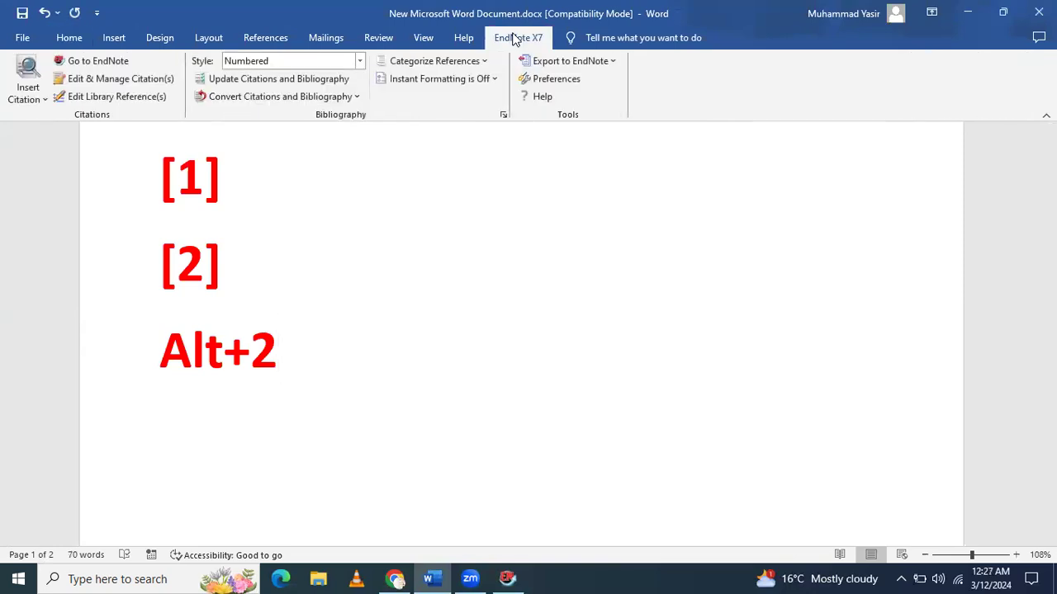
pyautogui.click(461, 303)
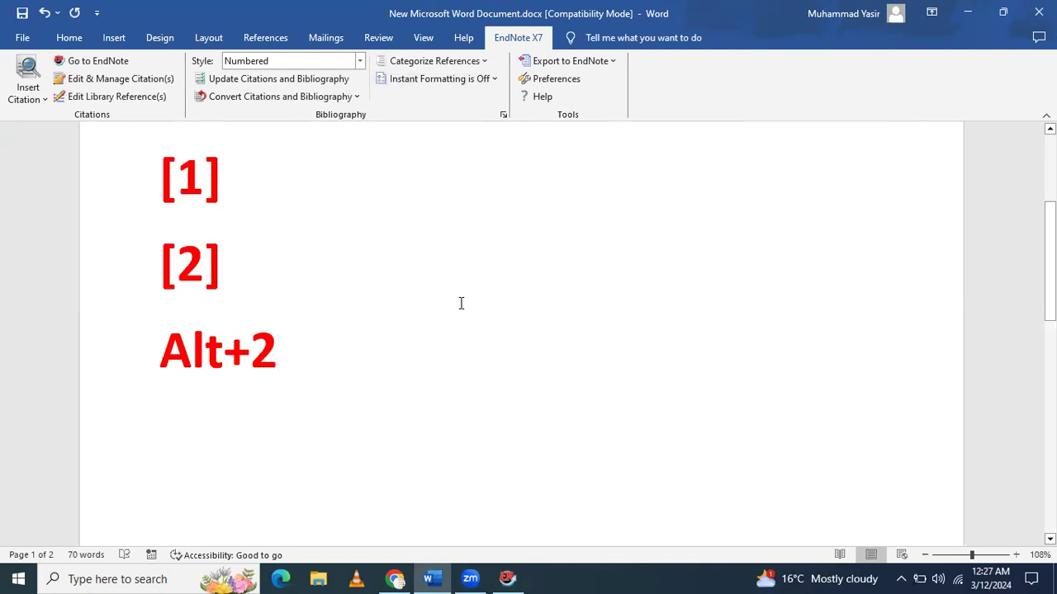